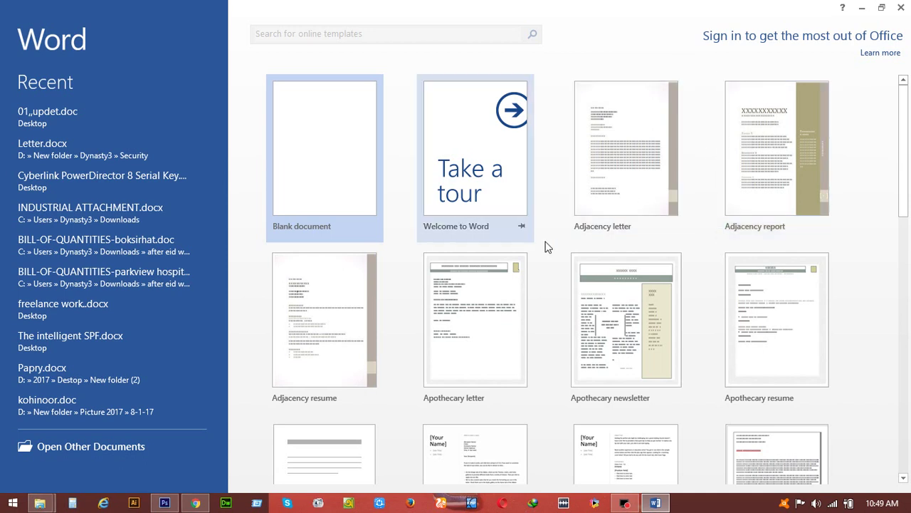
scroll(545, 247, down, 1)
scroll(545, 247, down, 1)
scroll(546, 247, down, 1)
scroll(546, 247, down, 1)
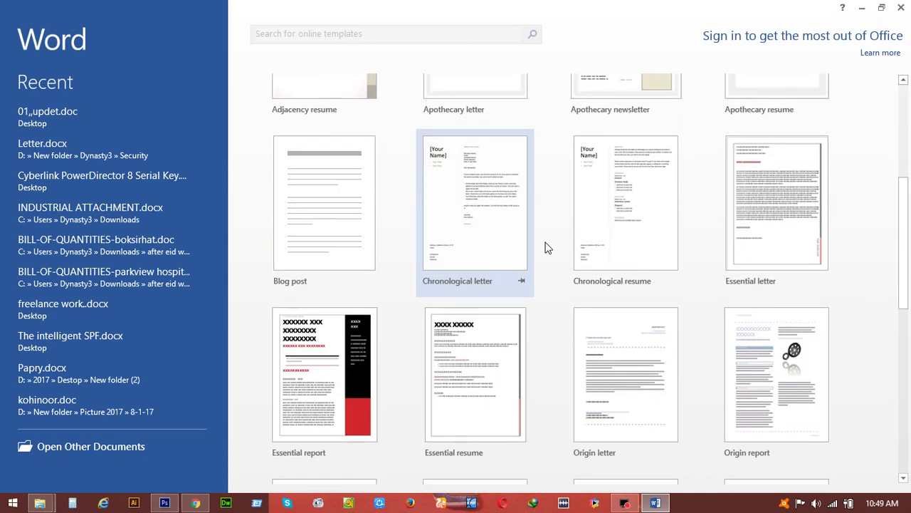
scroll(546, 247, down, 1)
scroll(545, 247, down, 1)
scroll(545, 247, down, 2)
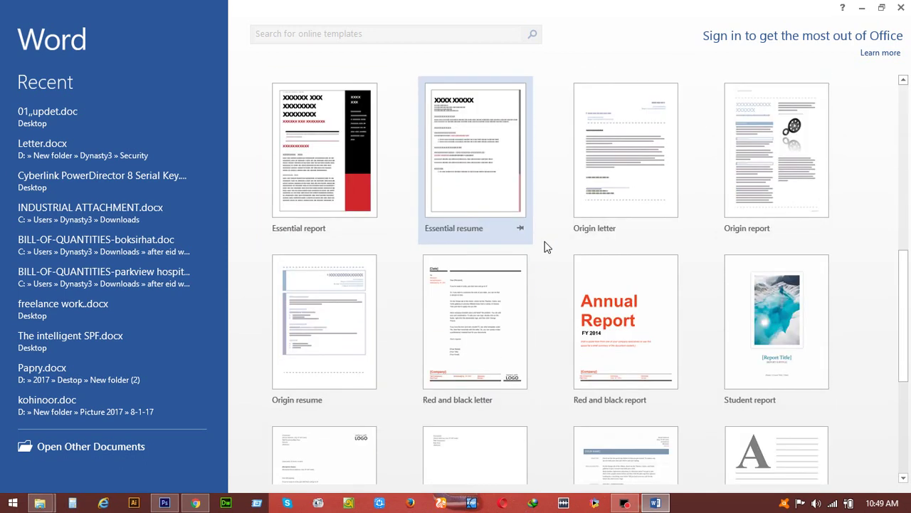
scroll(546, 247, down, 1)
scroll(545, 247, down, 2)
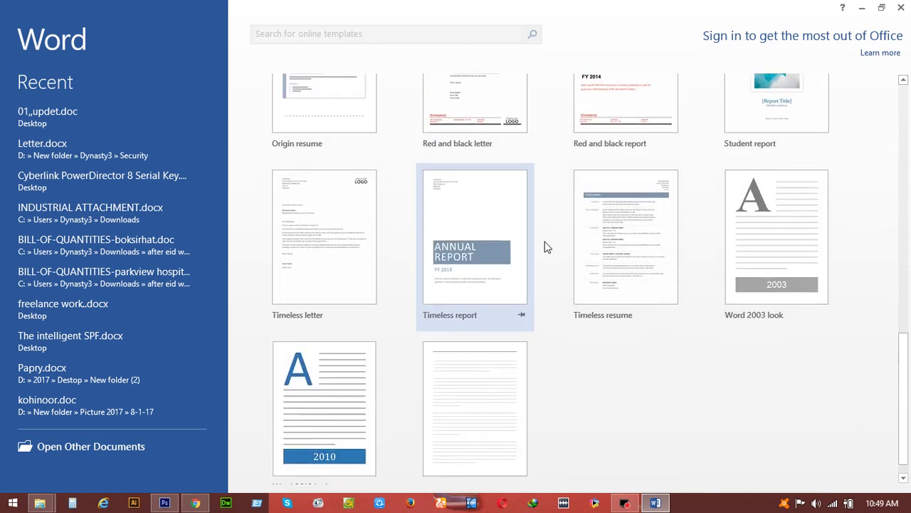
scroll(546, 247, down, 1)
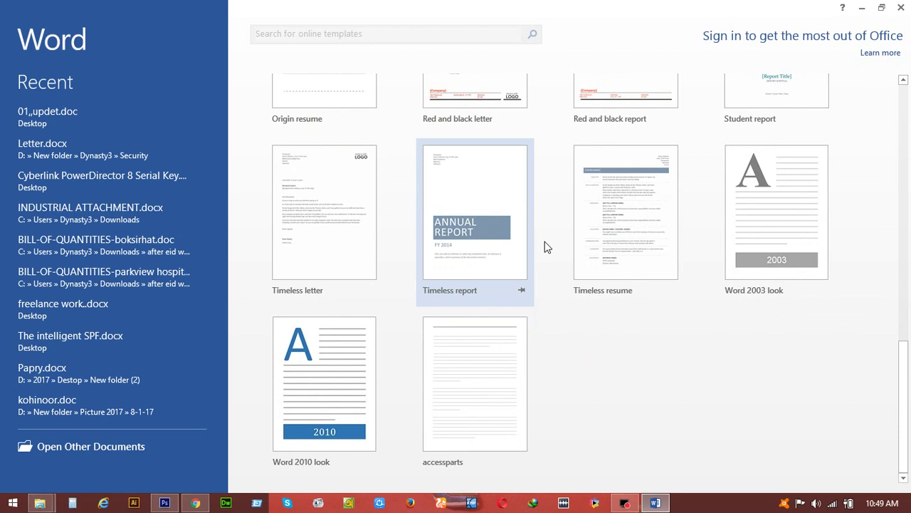
scroll(545, 247, up, 1)
scroll(545, 247, up, 2)
scroll(545, 246, up, 2)
scroll(543, 245, up, 2)
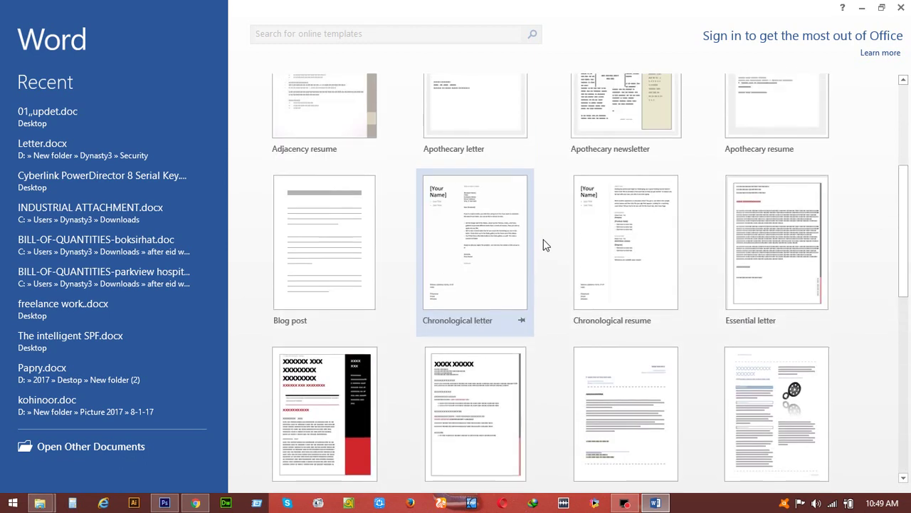
scroll(544, 245, up, 3)
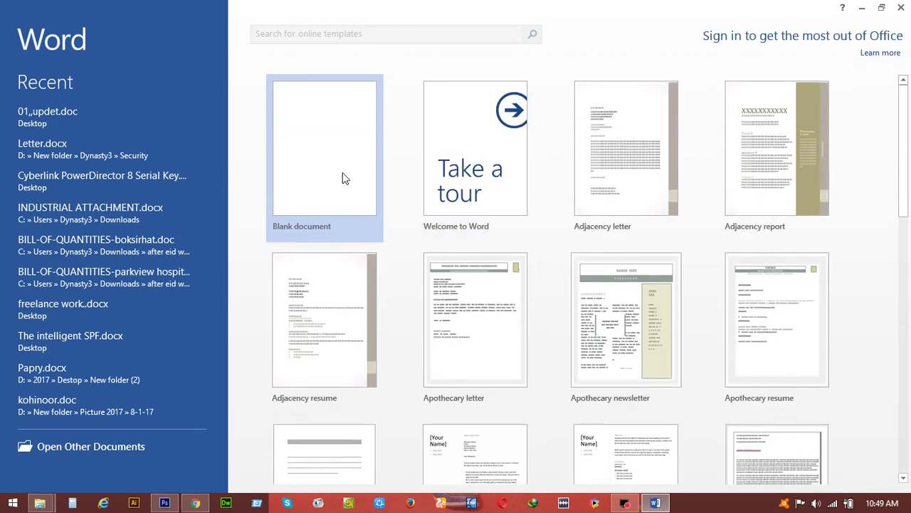
- Create a new blank document (Document1) from the start screen
click(341, 173)
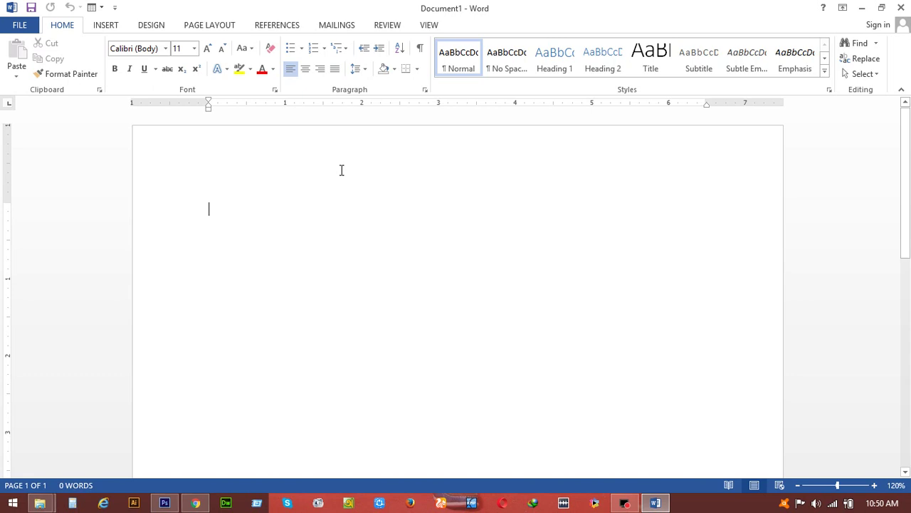
- Type 'This is My Country Name Bangladesh..' on line 1, fixing the missing space after 'My'
text(This is My)
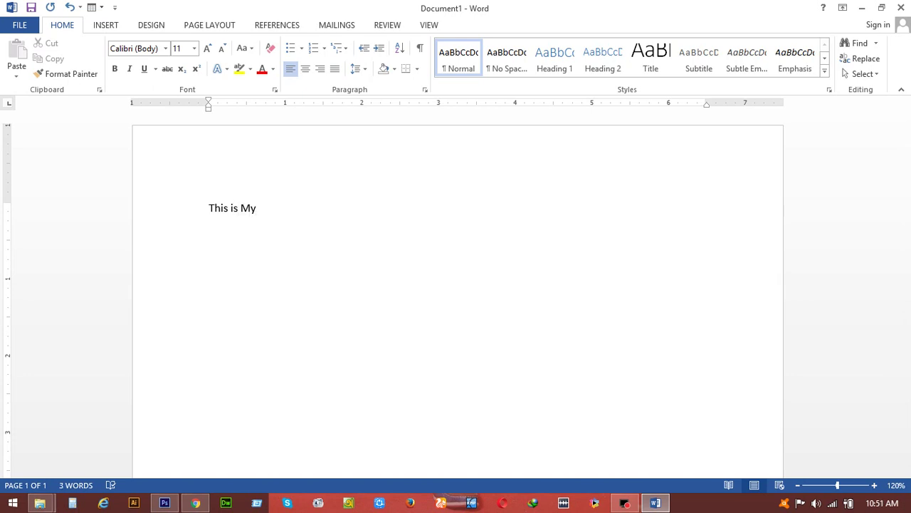
text(Country)
key(Left)
key(Left)
key(Left)
key(Left)
key(Left)
click(299, 208)
text(Name )
text(B)
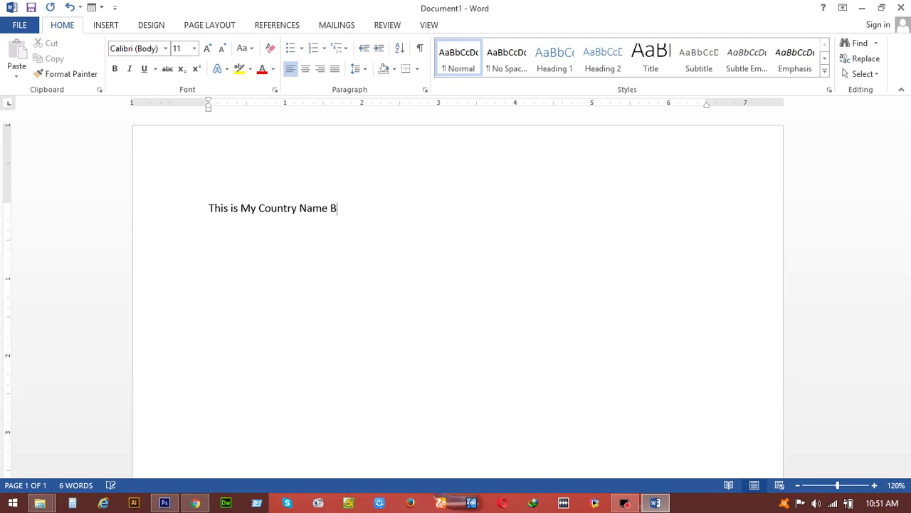
text(an)
text(gladesh..)
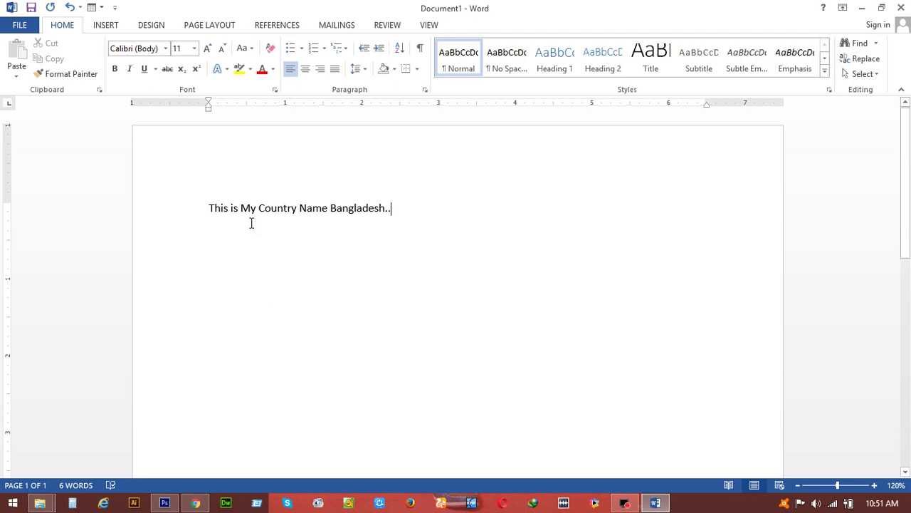
- Copy the Bangladesh sentence and paste it repeatedly onto new lines, giving ten copies
drag(204, 207, 410, 205)
key(ctrl+c)
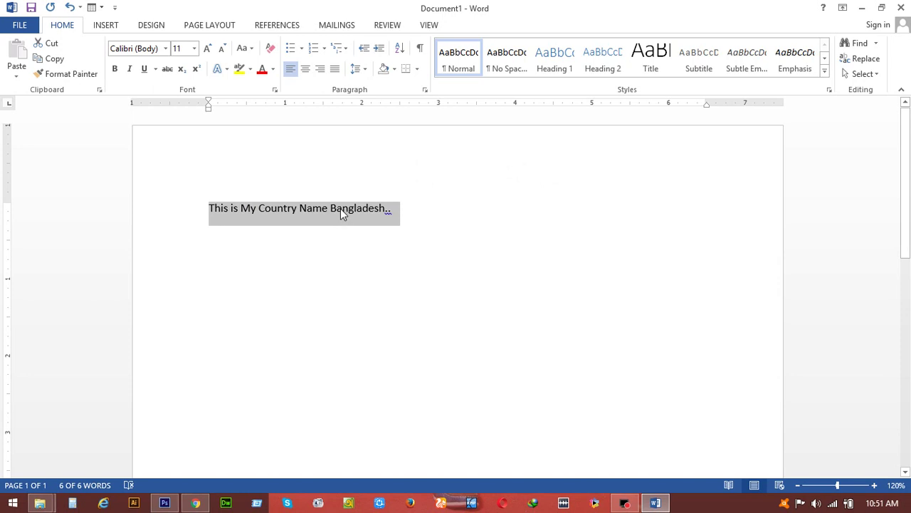
click(420, 209)
key(ctrl+v)
key(ctrl+v)
key(ctrl+v)
key(ctrl+v)
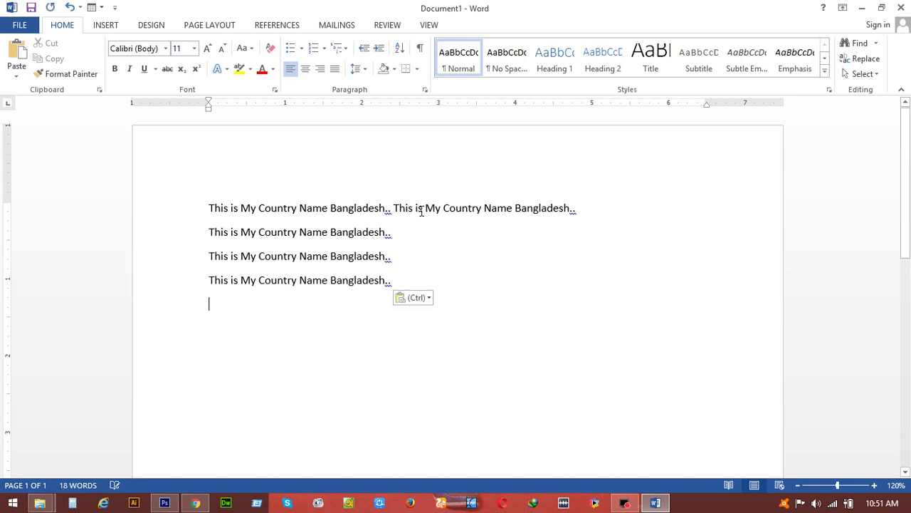
key(ctrl+v)
key(ctrl+v)
key(ctrl+v)
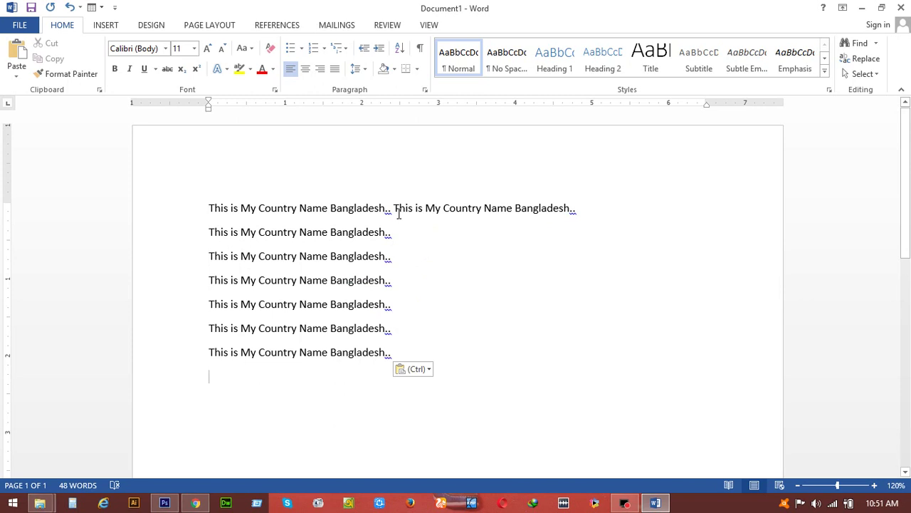
key(ctrl+v)
key(ctrl+v)
scroll(460, 270, down, 2)
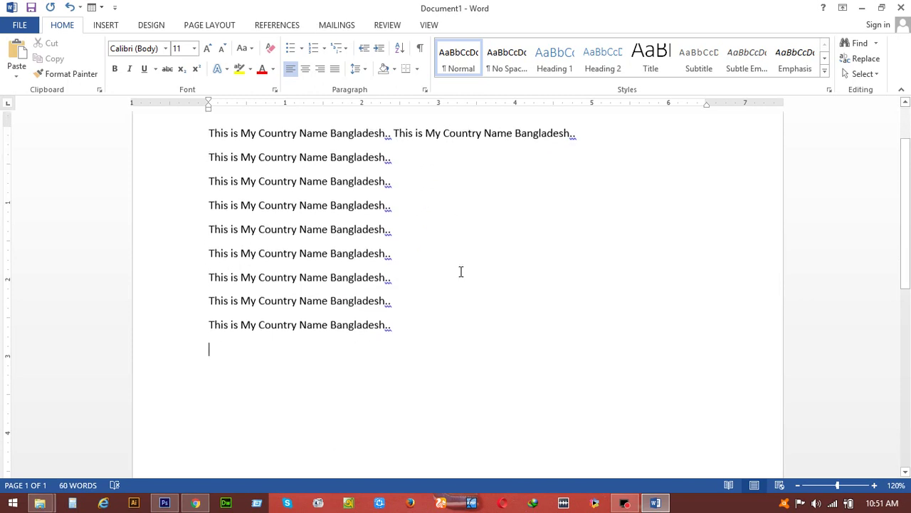
- Double the sentence on line 2, undoing a stray paste, and delete the six lines from line 4 down
drag(391, 130, 588, 130)
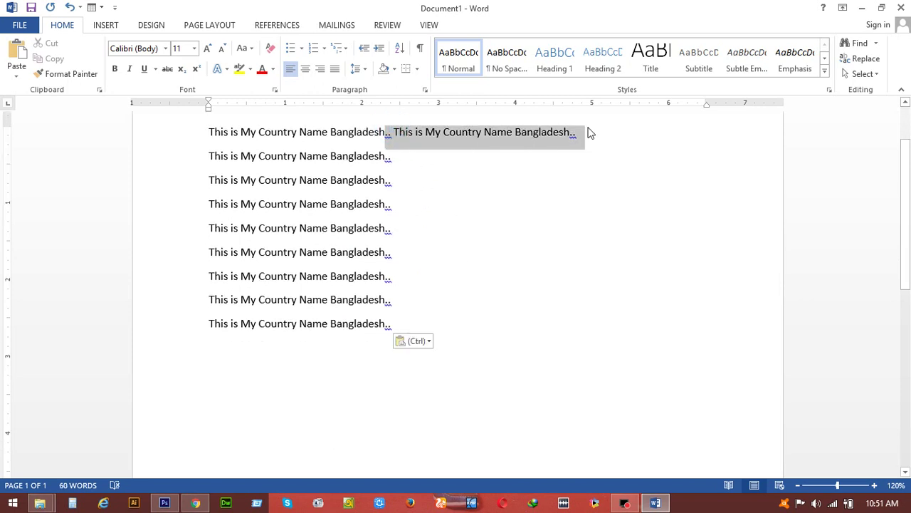
click(543, 159)
drag(392, 130, 588, 130)
key(ctrl+z)
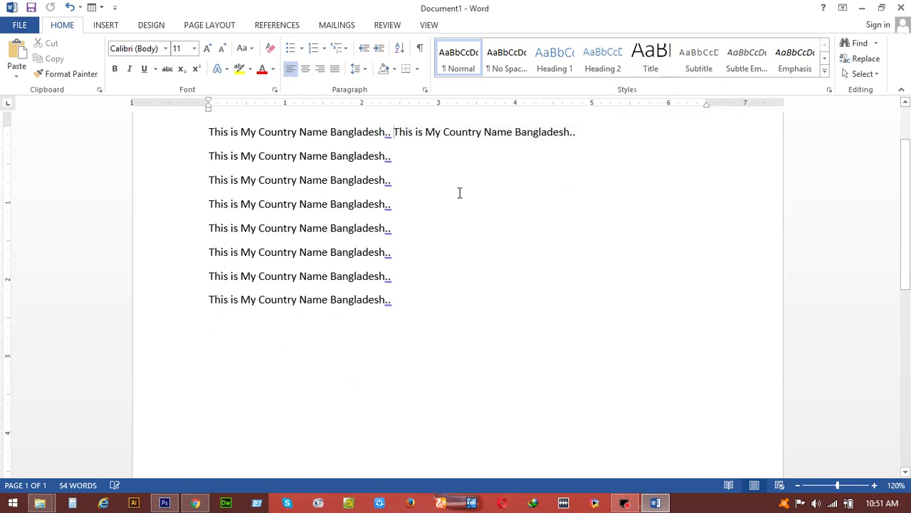
click(403, 164)
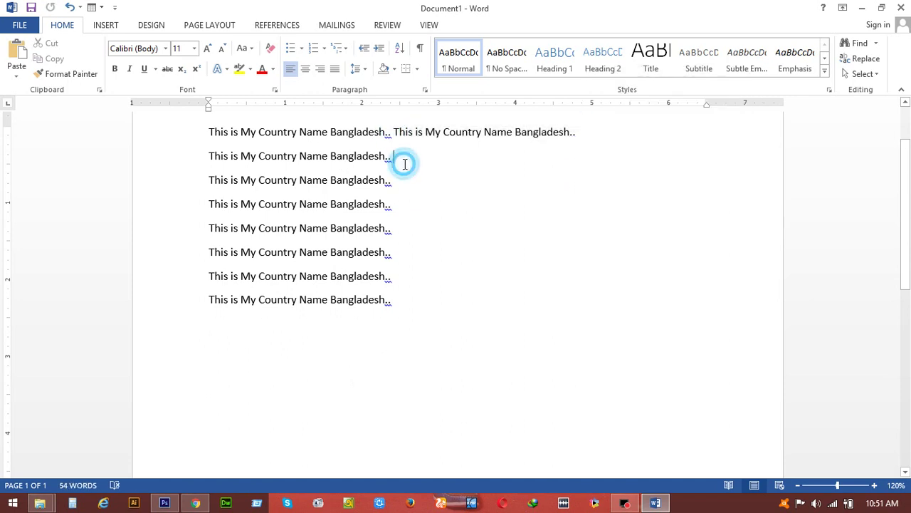
key(ctrl+v)
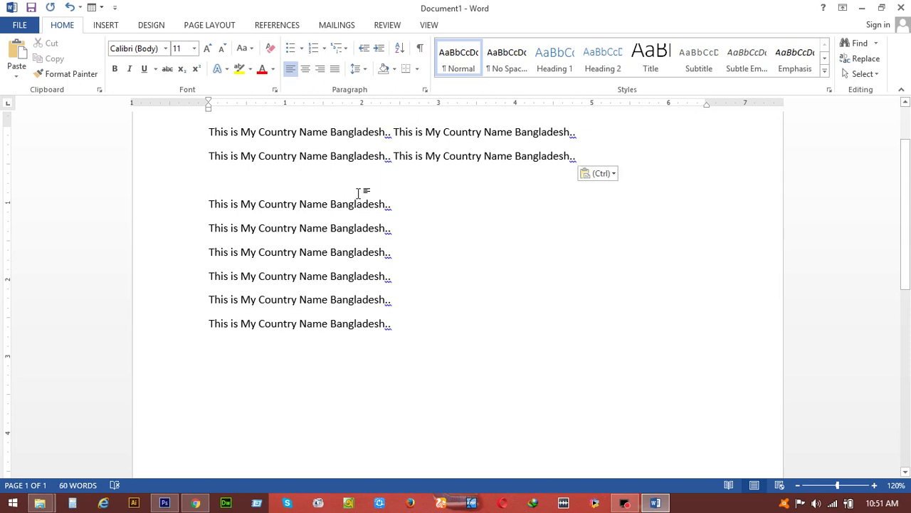
drag(409, 202, 416, 206)
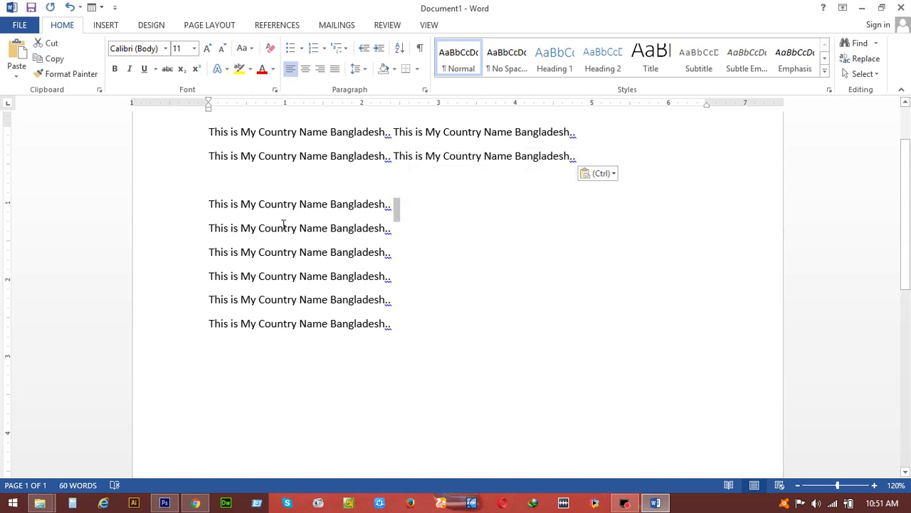
drag(207, 202, 443, 363)
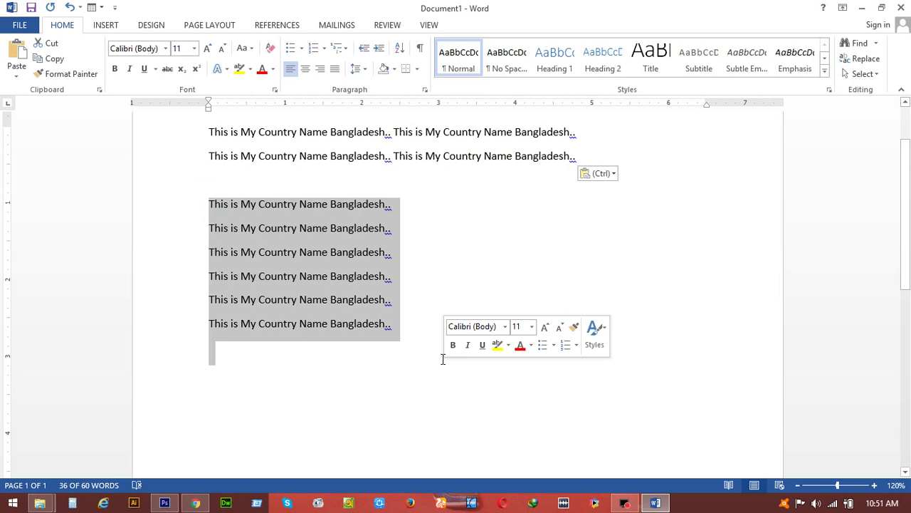
key(Delete)
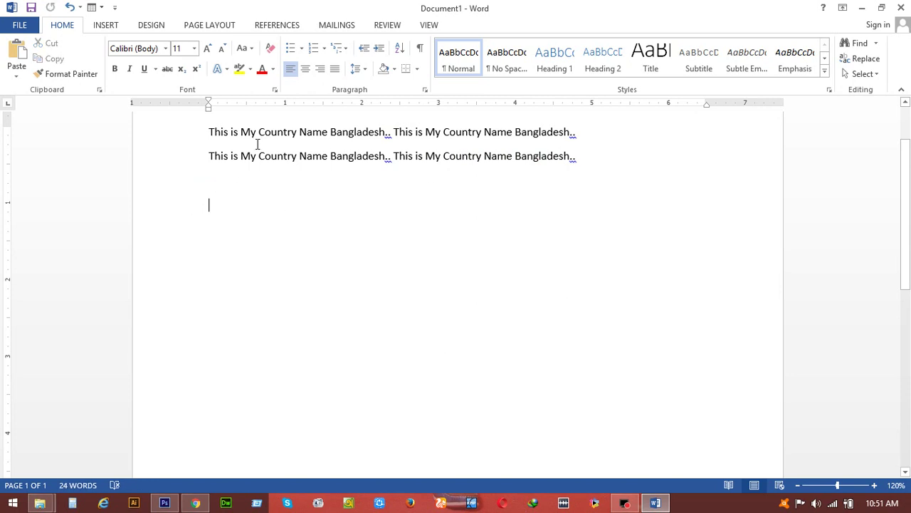
- Paste more copies of the two double-sentence lines below line 2
drag(210, 132, 600, 166)
key(ctrl+c)
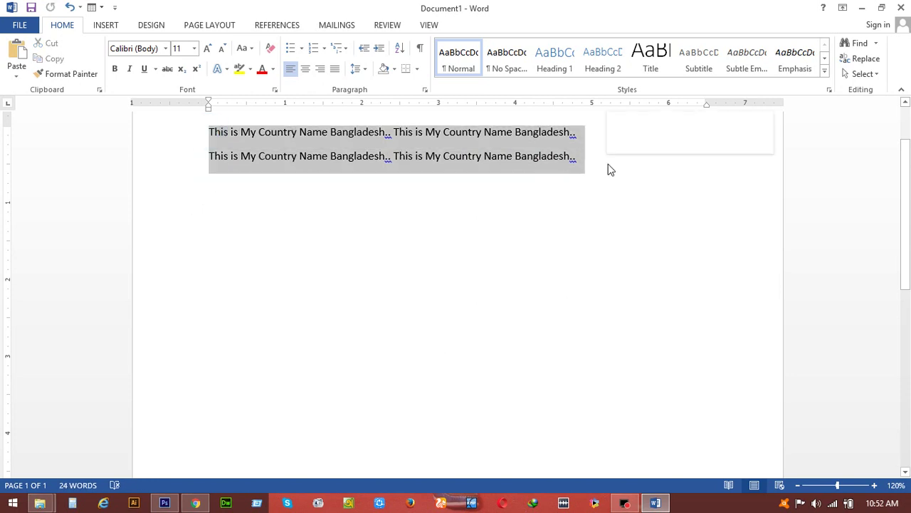
click(605, 160)
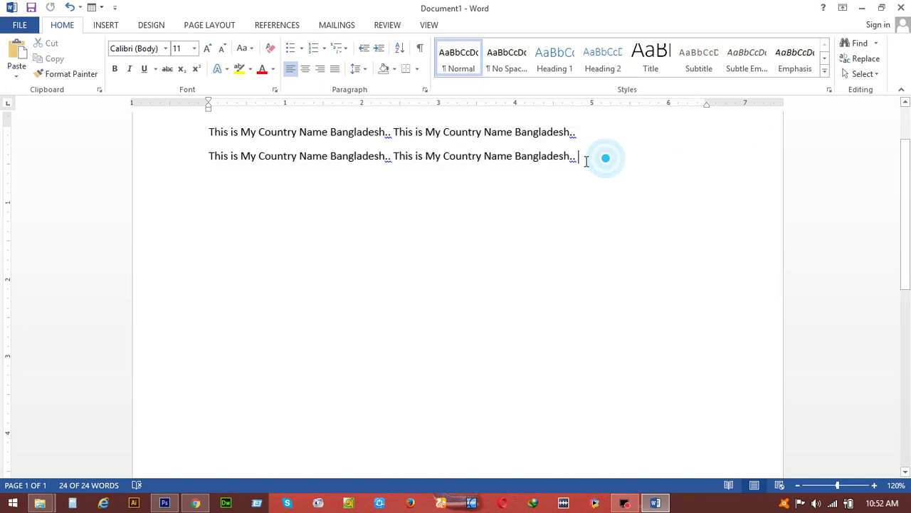
key(ctrl+v)
key(ctrl+v)
key(ctrl+v)
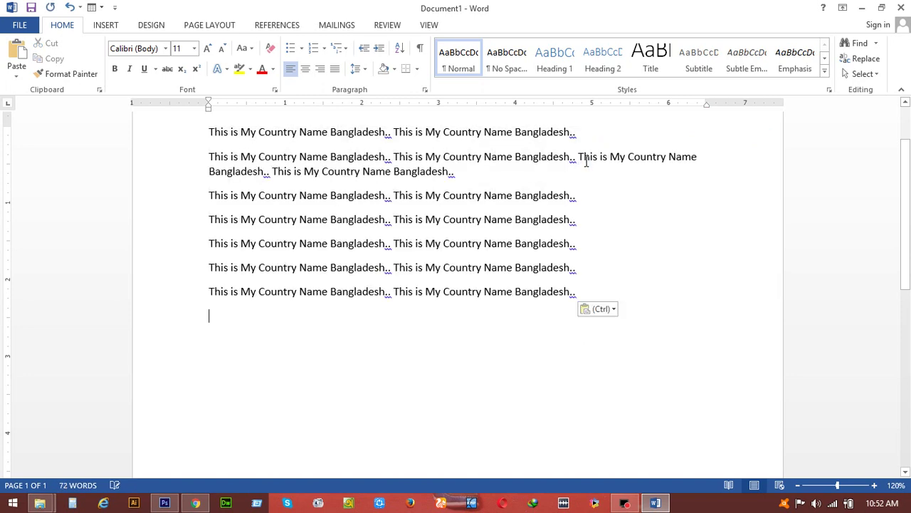
key(ctrl+v)
key(ctrl+v)
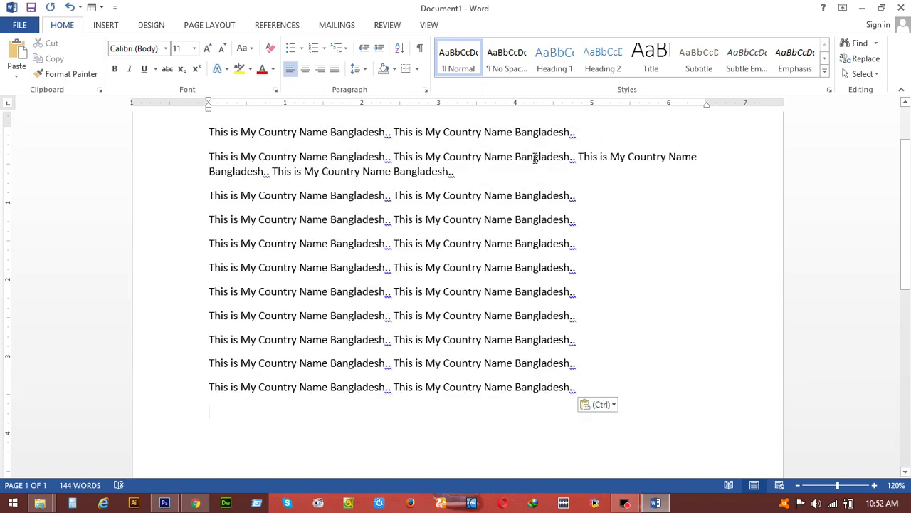
- Delete the extra two-line second paragraph and scroll back to the top of the page
click(211, 129)
drag(212, 129, 294, 132)
click(391, 155)
click(204, 156)
drag(205, 157, 454, 171)
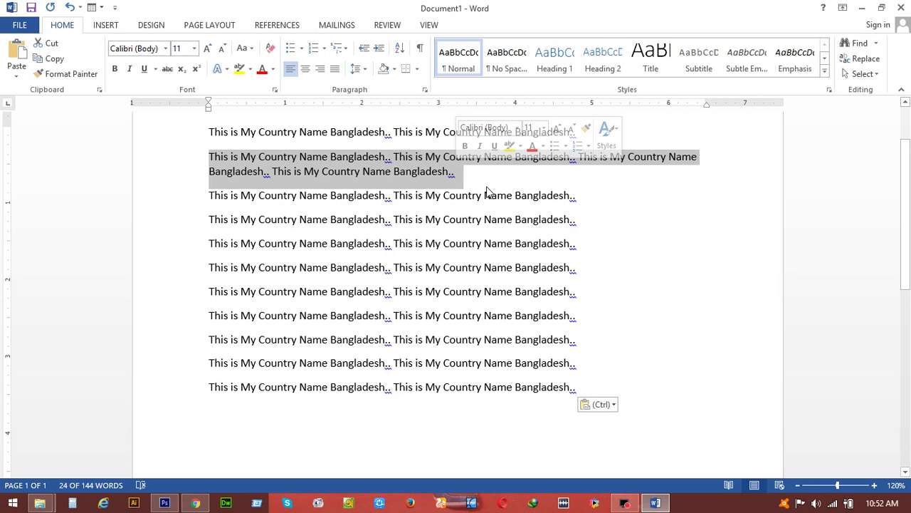
key(Delete)
scroll(652, 235, up, 1)
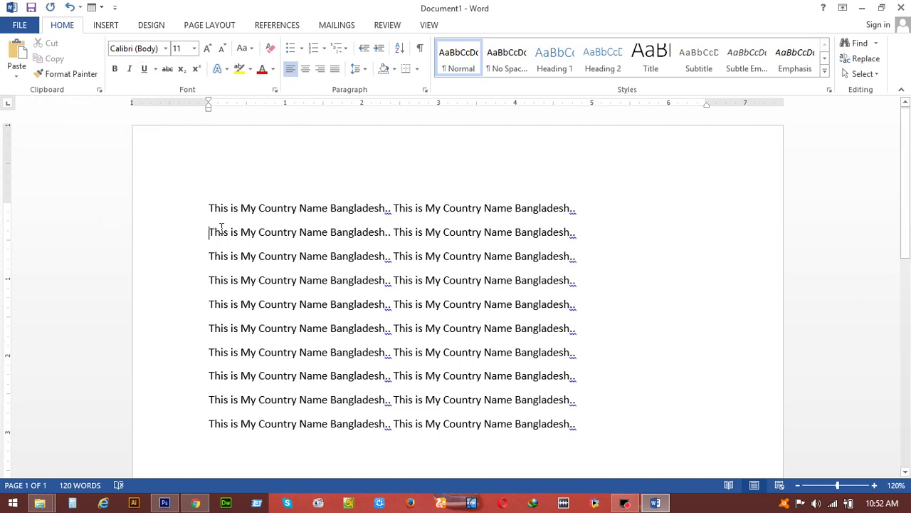
- Apply Bold and Italic to all ten Bangladesh lines, then deselect
drag(214, 207, 664, 440)
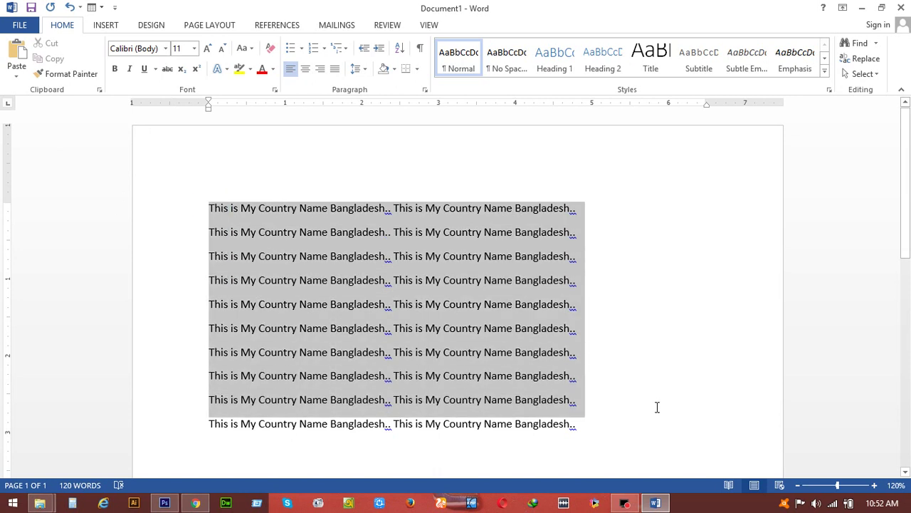
click(116, 71)
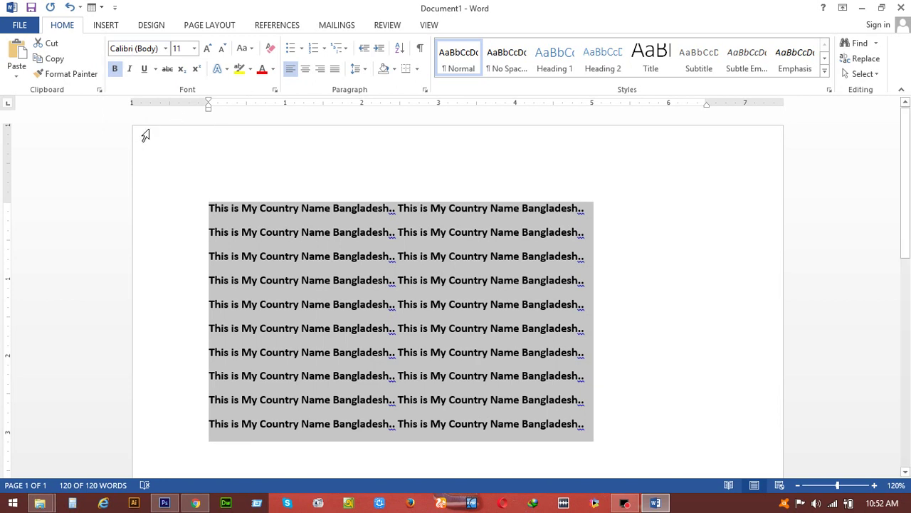
click(131, 69)
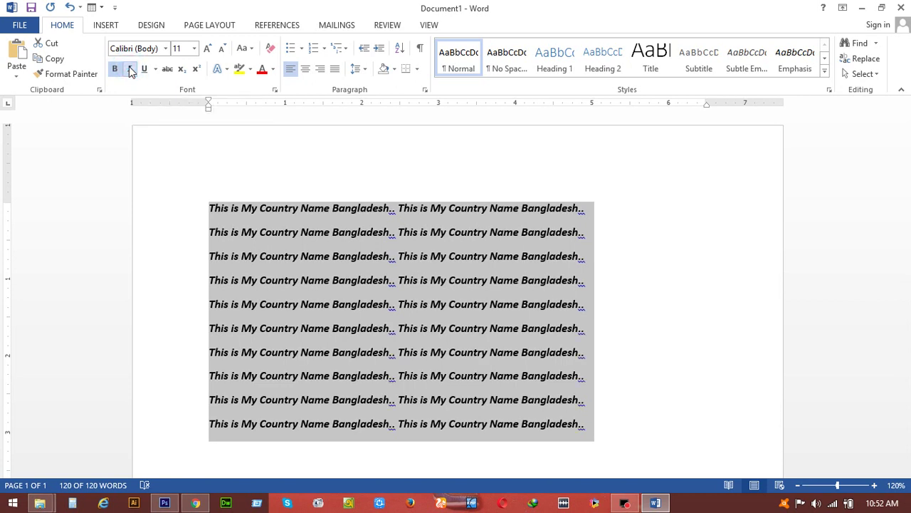
click(290, 237)
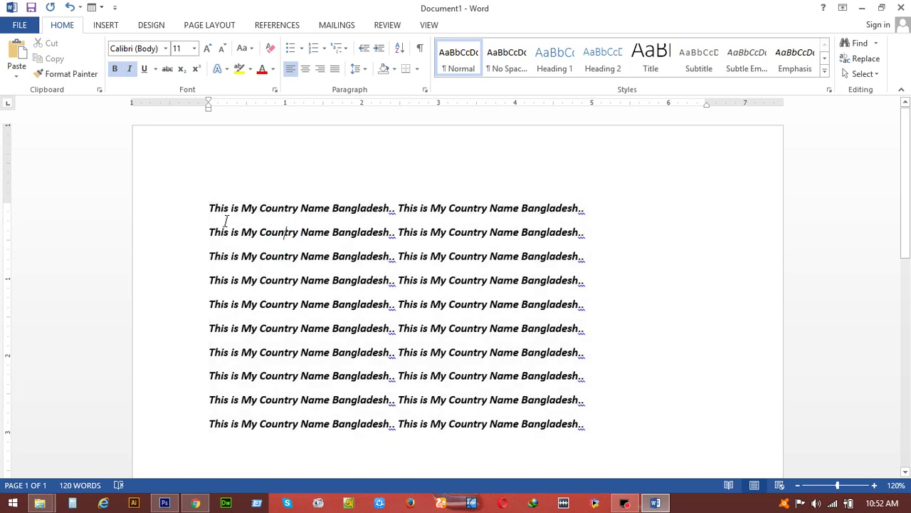
- Underline only line 1's first 'This is My Country Name Bangladesh' phrase
drag(209, 208, 406, 204)
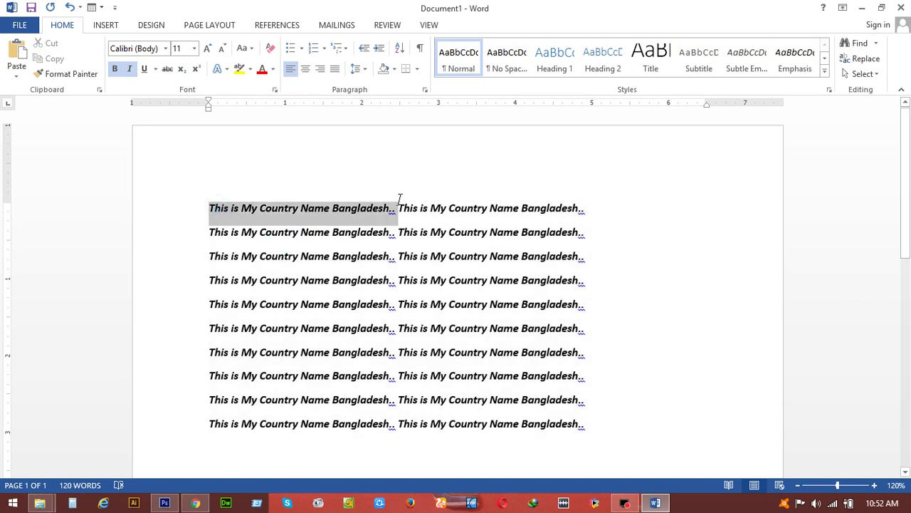
click(145, 69)
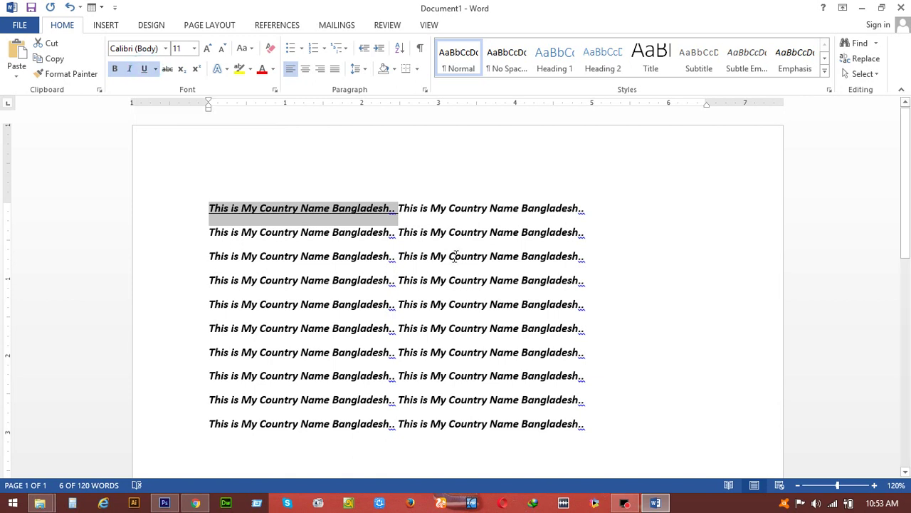
click(440, 214)
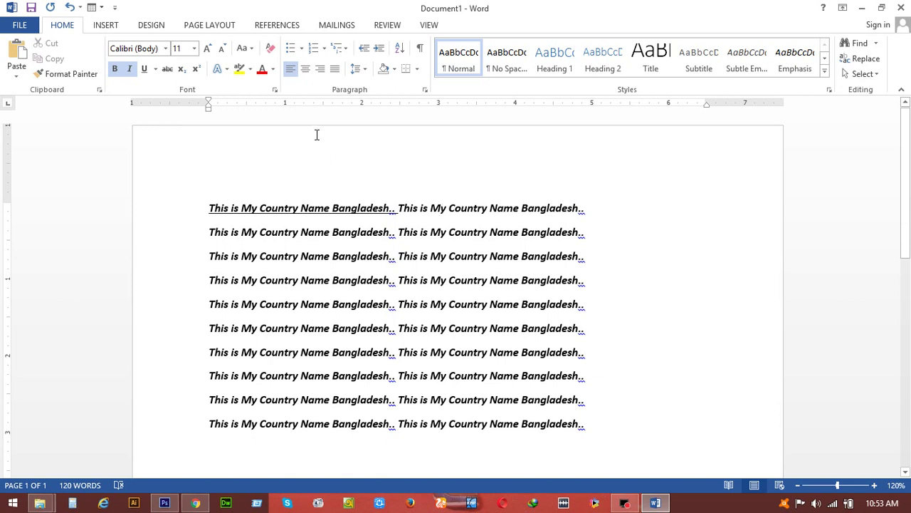
click(166, 49)
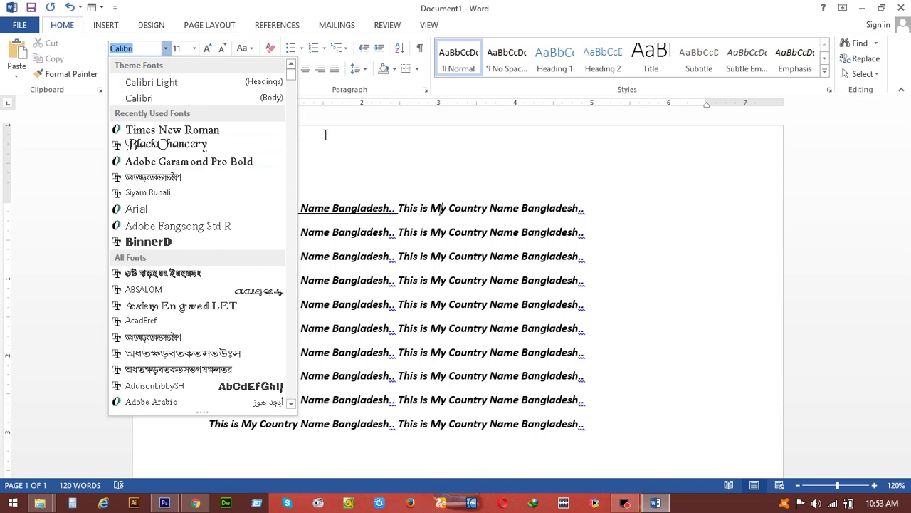
click(196, 50)
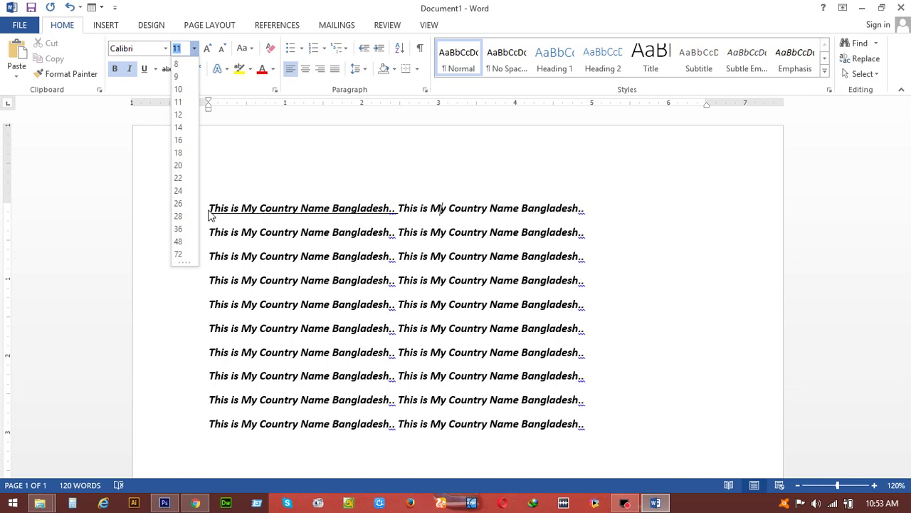
click(210, 207)
mouse_move(210, 207)
mouse_down()
mouse_move(420, 218)
mouse_move(396, 212)
mouse_up()
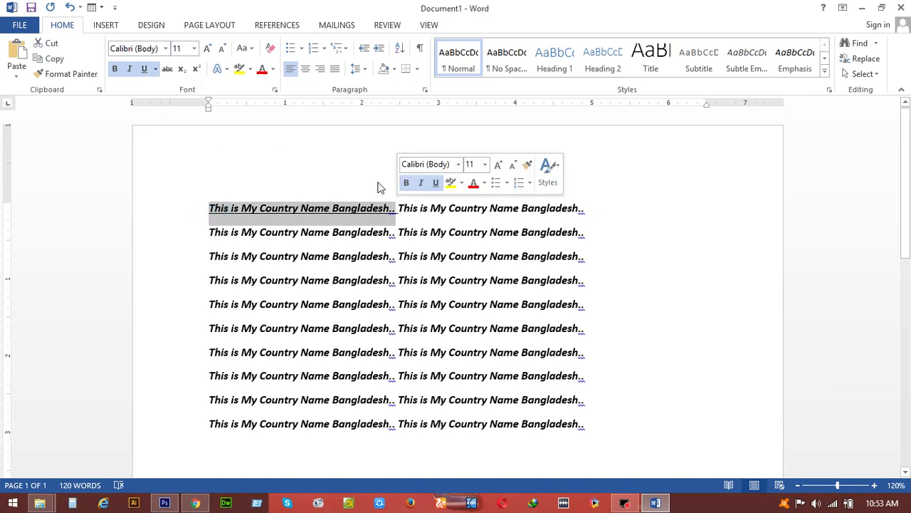
click(196, 48)
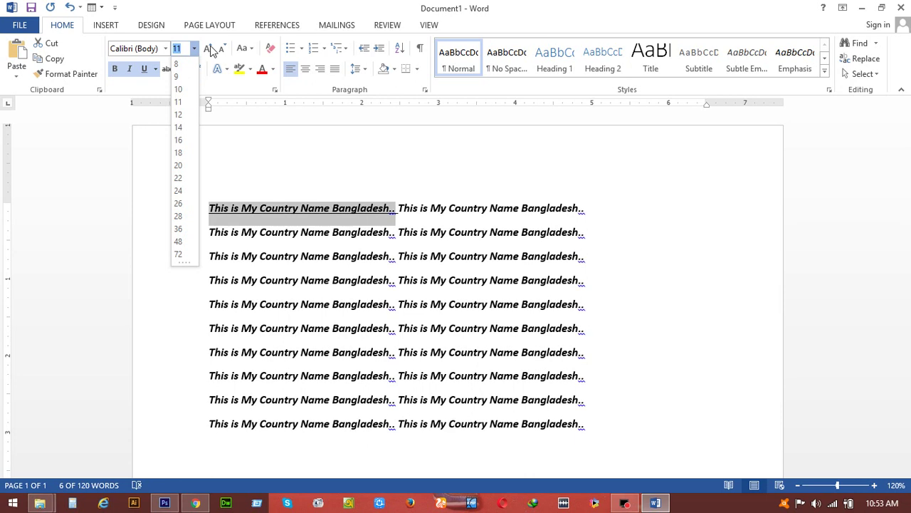
click(272, 166)
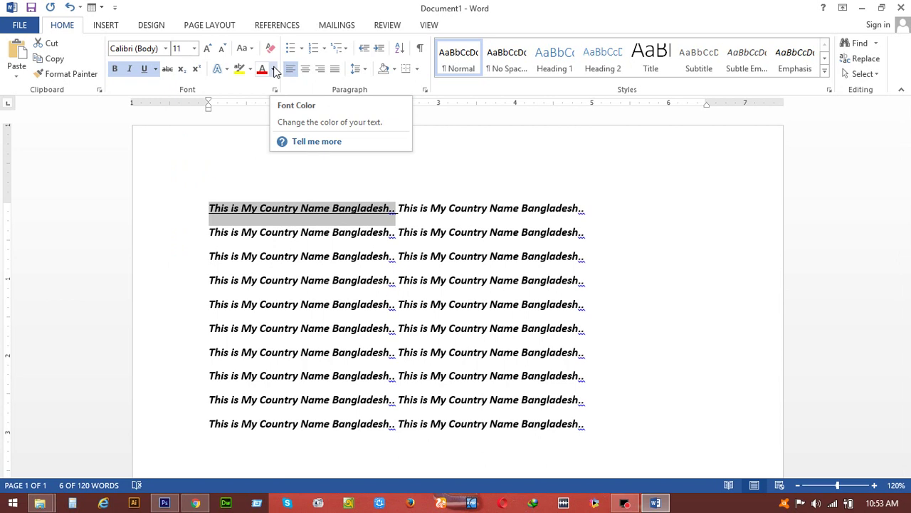
- Set the first phrase's font colour to Red, leaving the Text Highlight Color unapplied
click(274, 68)
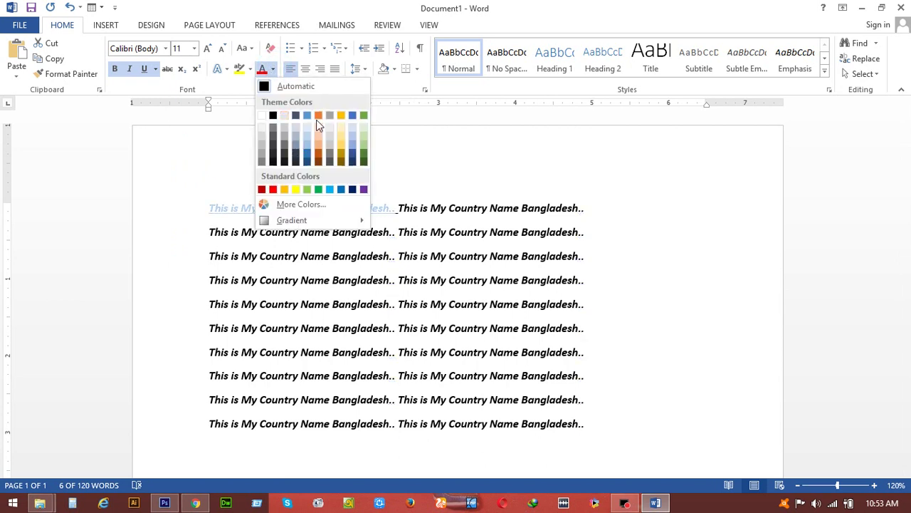
click(273, 189)
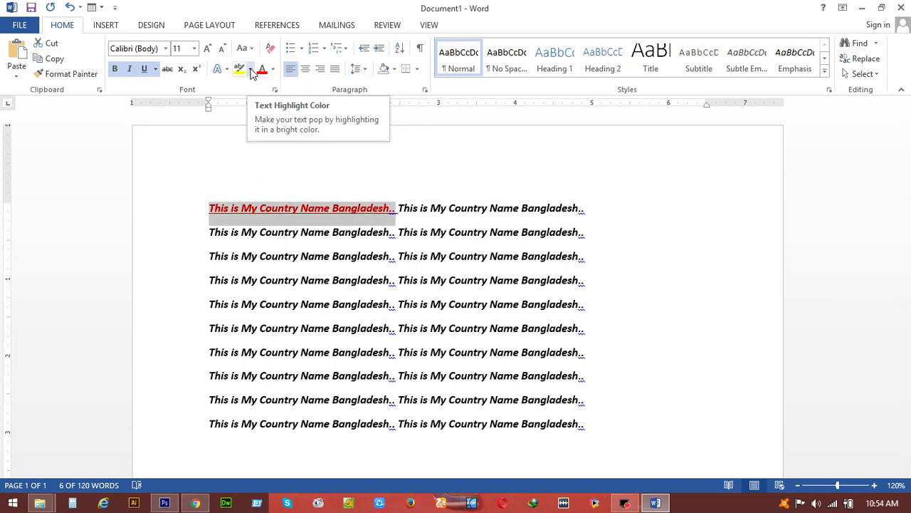
click(251, 69)
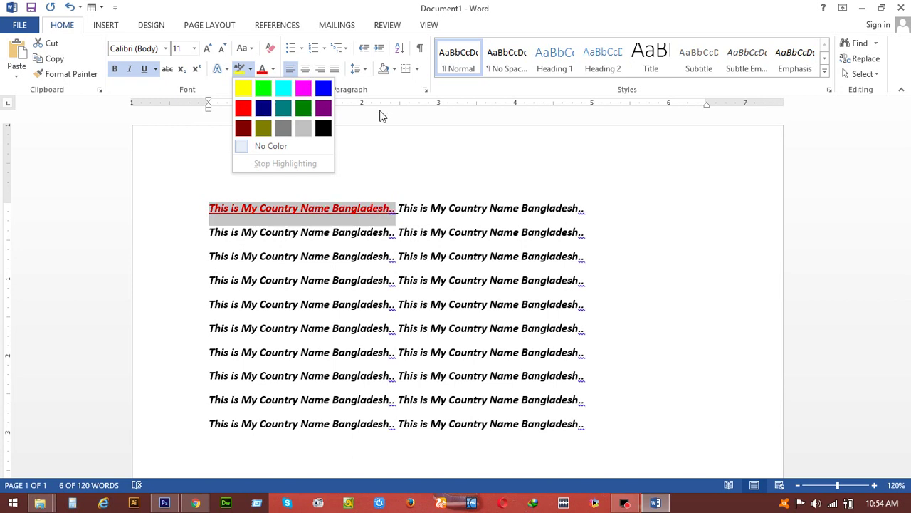
click(475, 171)
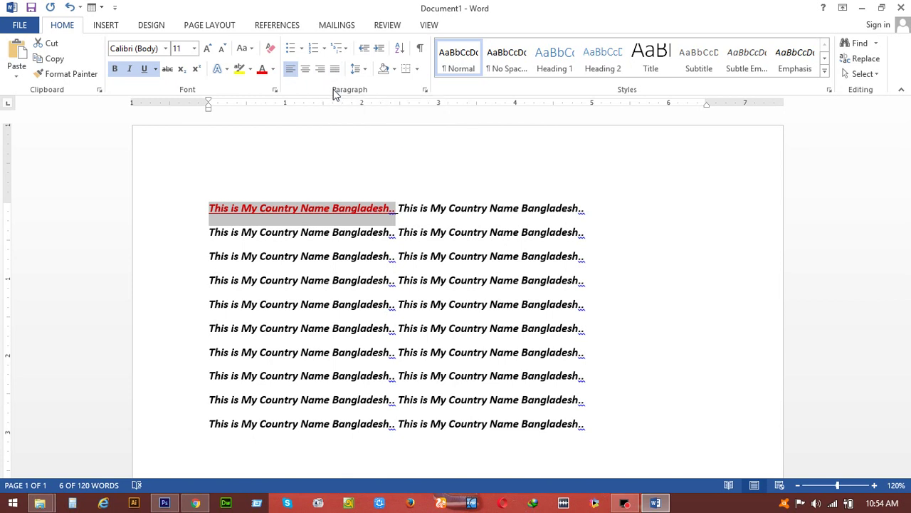
click(418, 70)
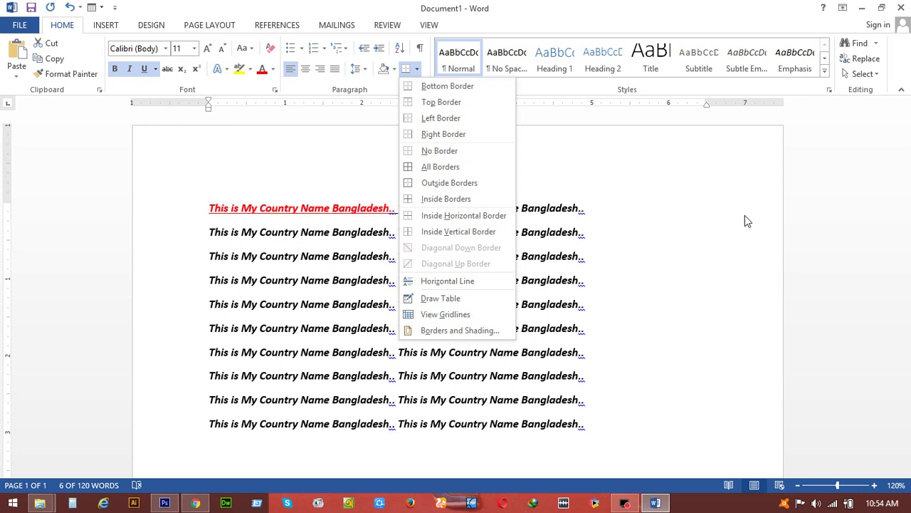
click(691, 214)
drag(207, 208, 705, 432)
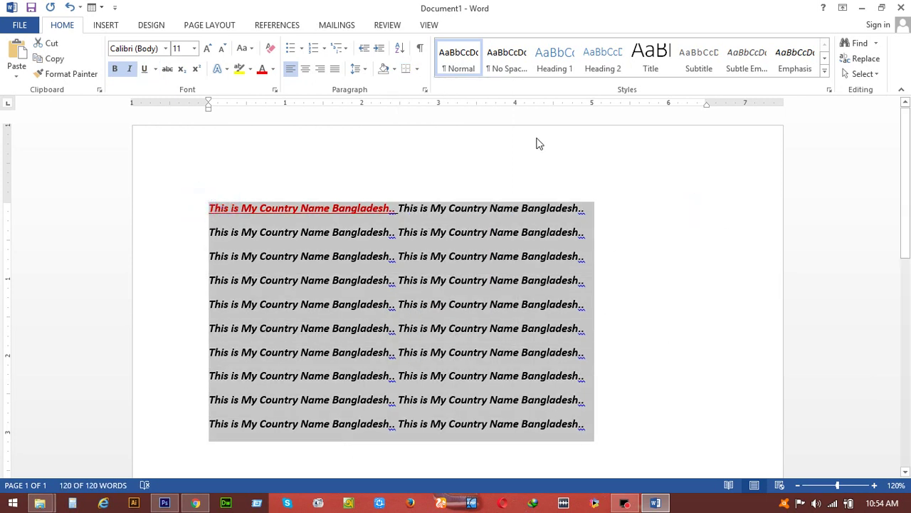
click(419, 69)
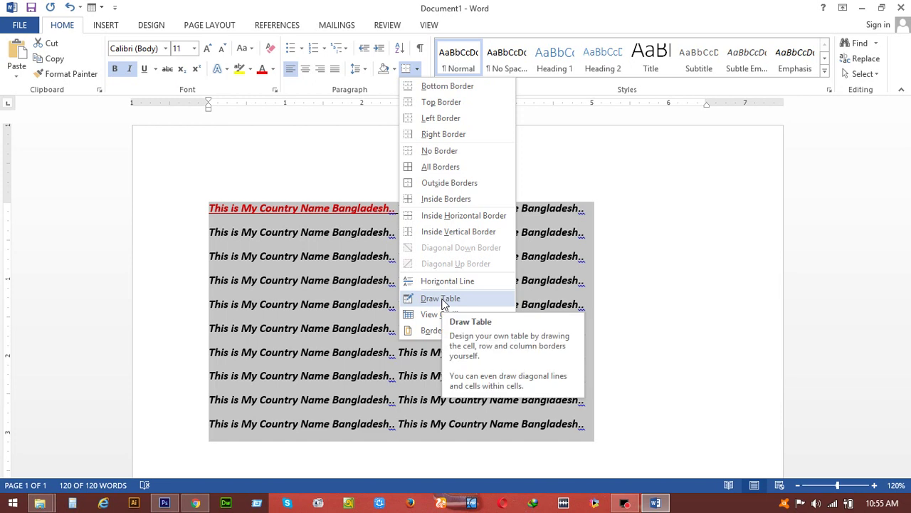
click(563, 157)
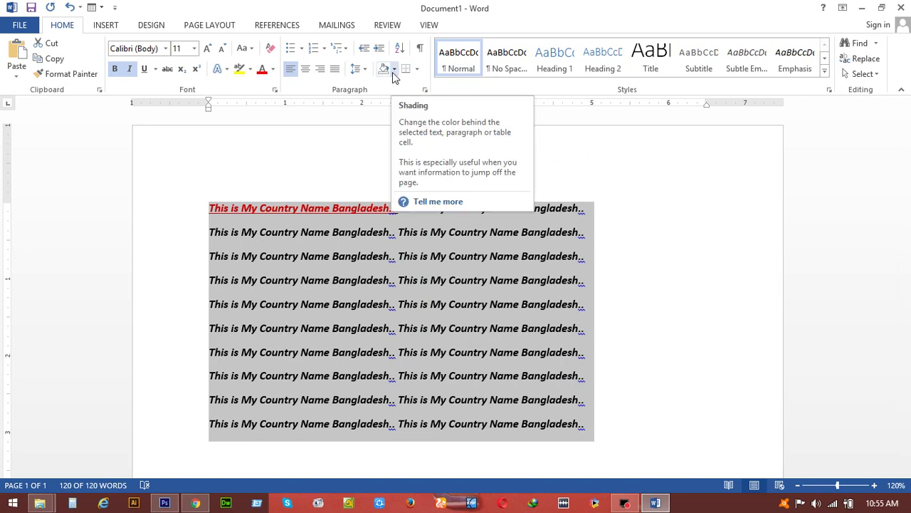
click(395, 70)
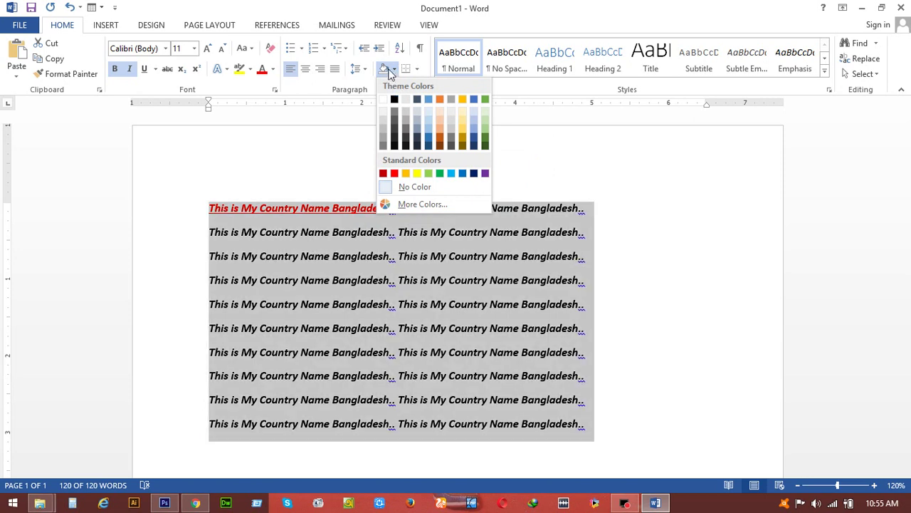
click(539, 110)
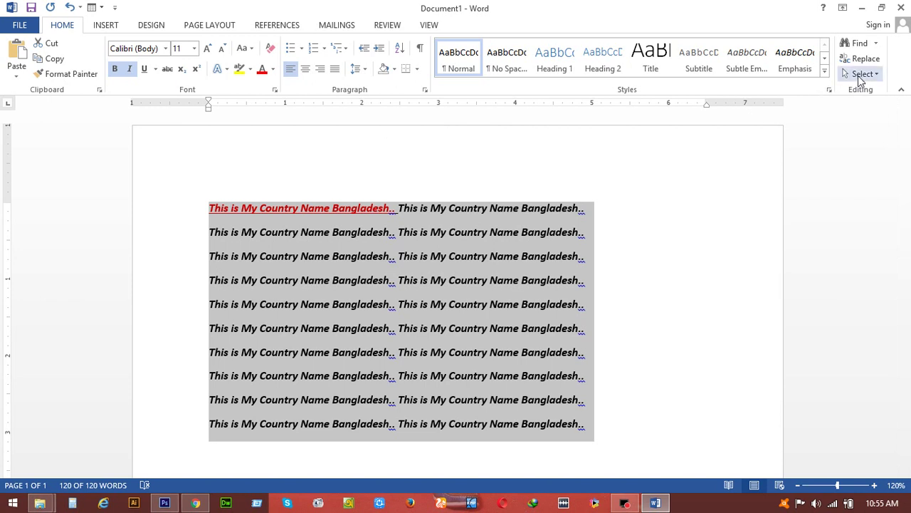
click(862, 74)
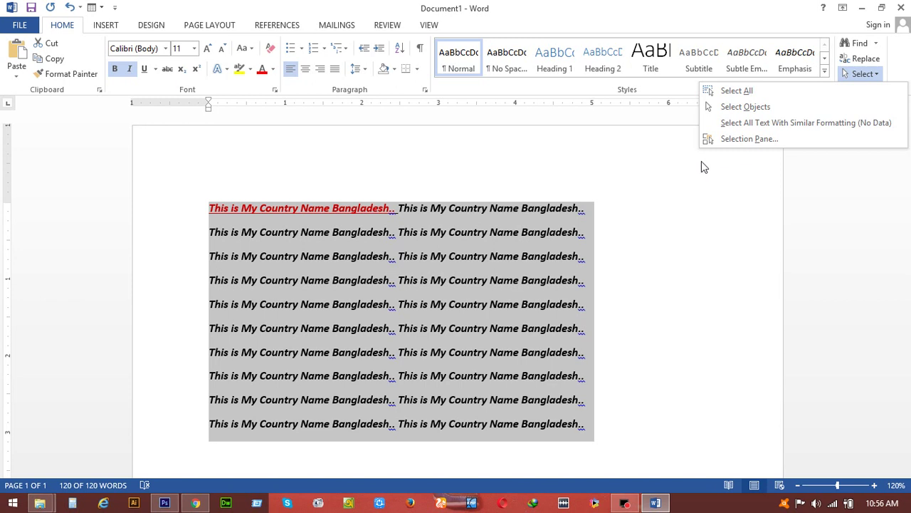
click(703, 166)
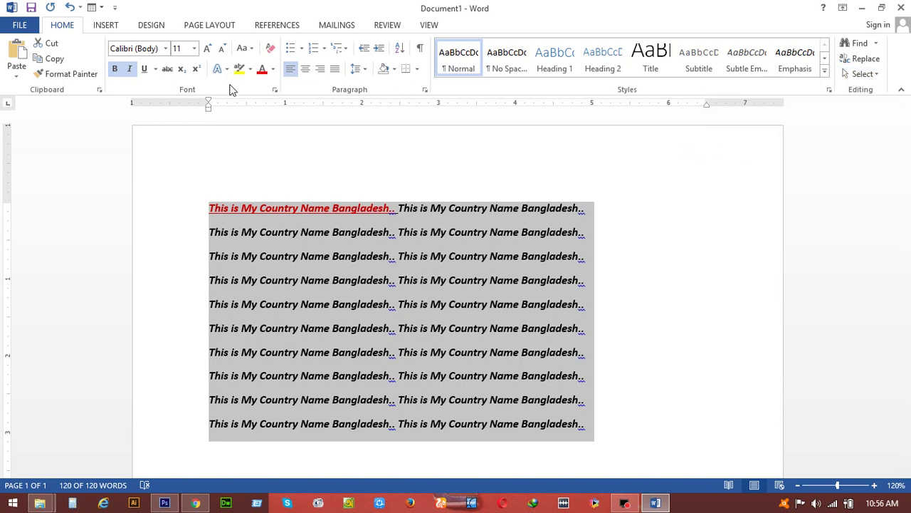